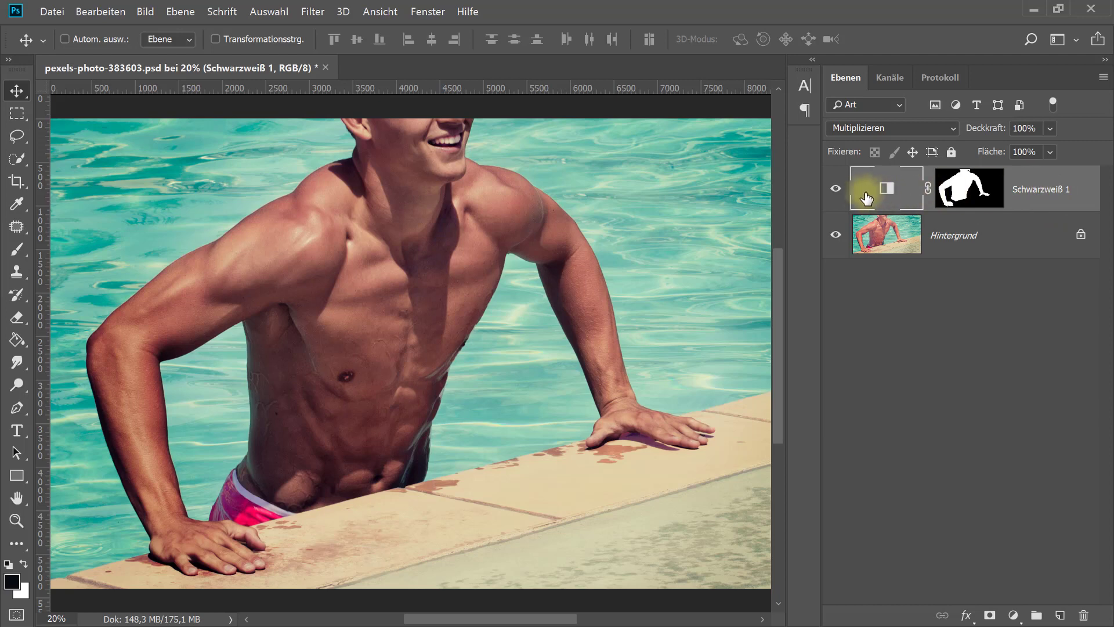
Compare the Schwarzweiß 1 layer hidden and shown, then delete it from the Layers panel
click(836, 191)
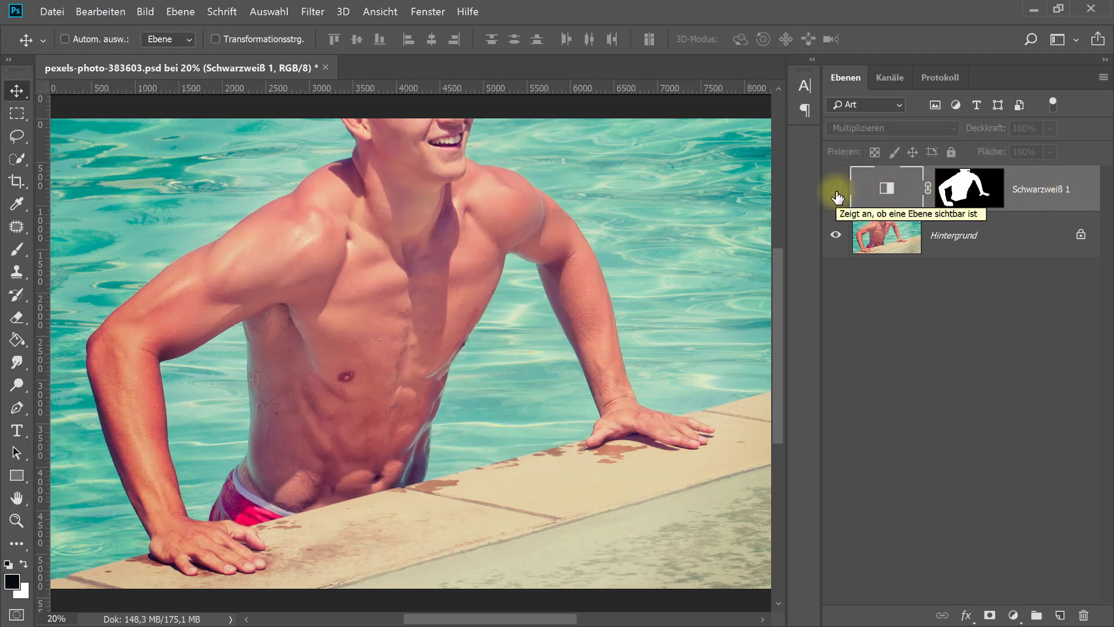
click(836, 190)
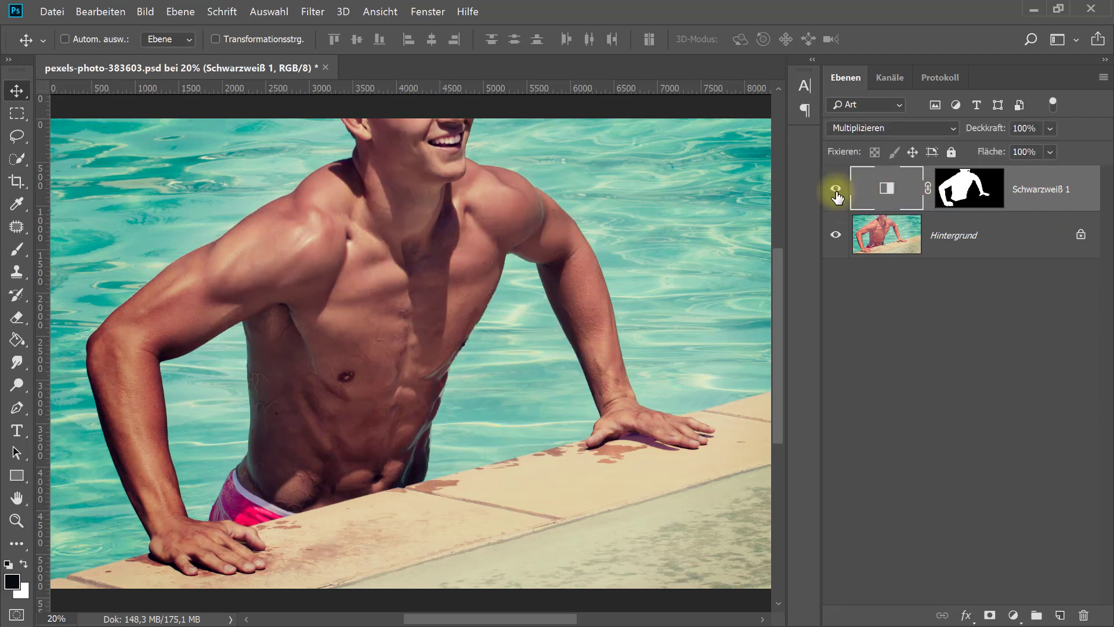
drag(1069, 186, 1083, 615)
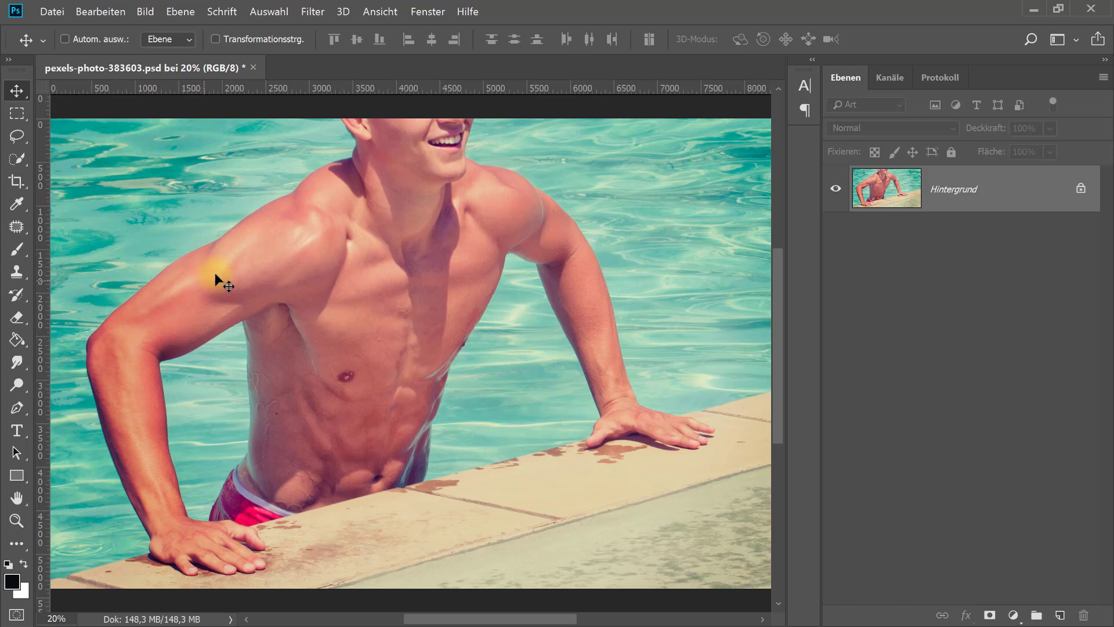
Quick-select the man's neck, chest, right hand and left arm
click(15, 162)
click(74, 159)
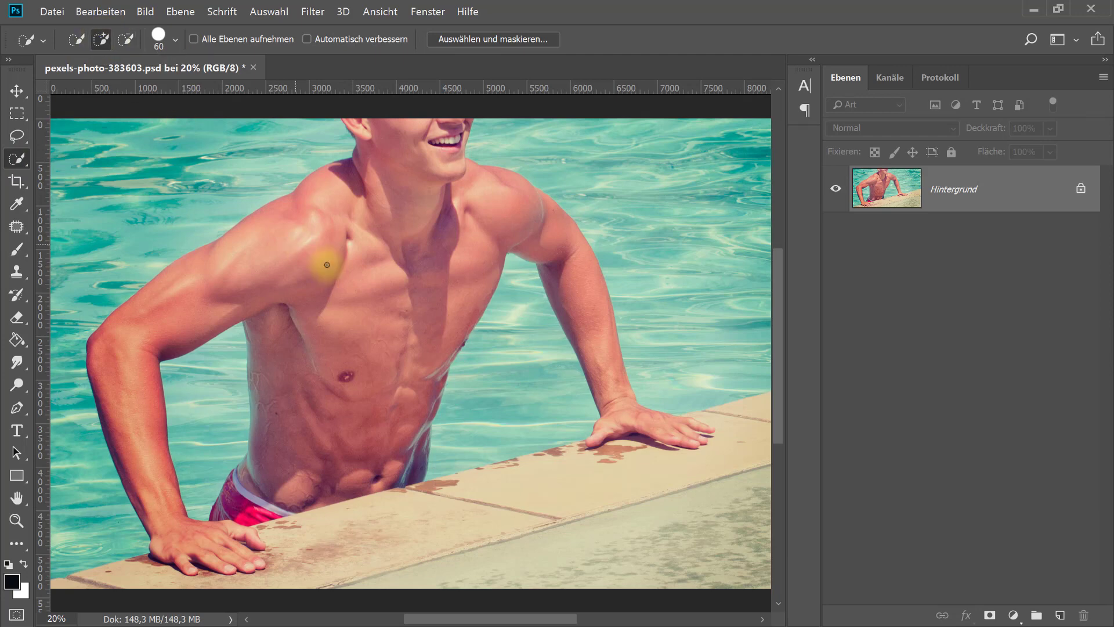
mouse_move(325, 262)
mouse_down()
mouse_move(405, 159)
mouse_move(629, 407)
mouse_move(671, 428)
mouse_up()
drag(443, 319, 403, 269)
mouse_move(337, 402)
mouse_down()
mouse_move(318, 302)
mouse_move(130, 331)
mouse_move(134, 428)
mouse_move(156, 501)
mouse_move(199, 534)
mouse_move(256, 538)
mouse_move(232, 488)
mouse_up()
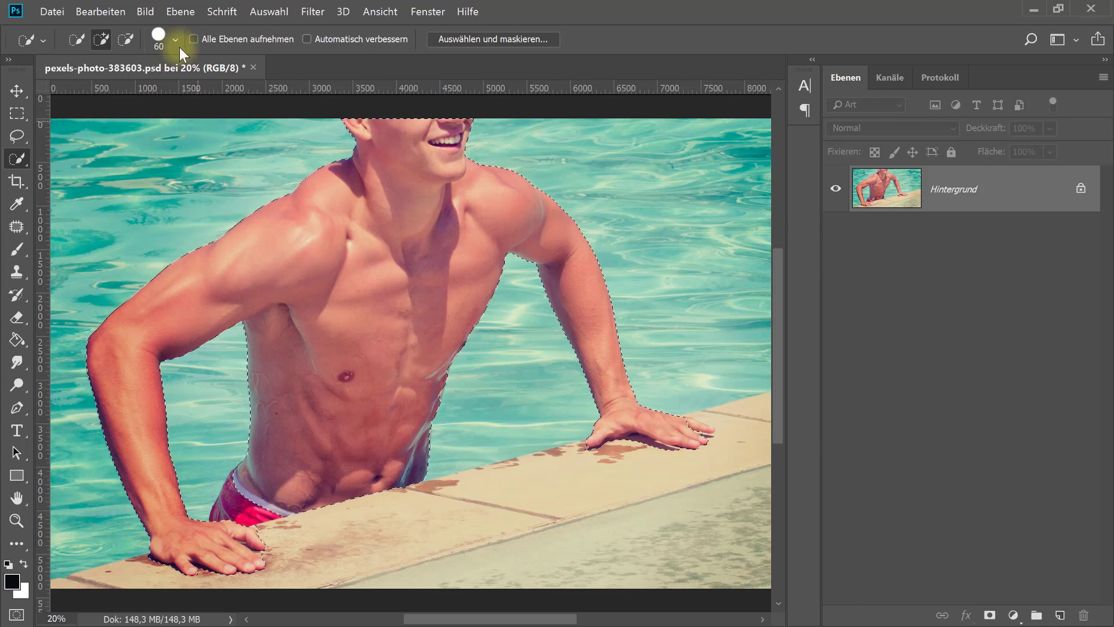
Subtract the pink swim trunks from the selection and add the right hand's fingertips
click(124, 42)
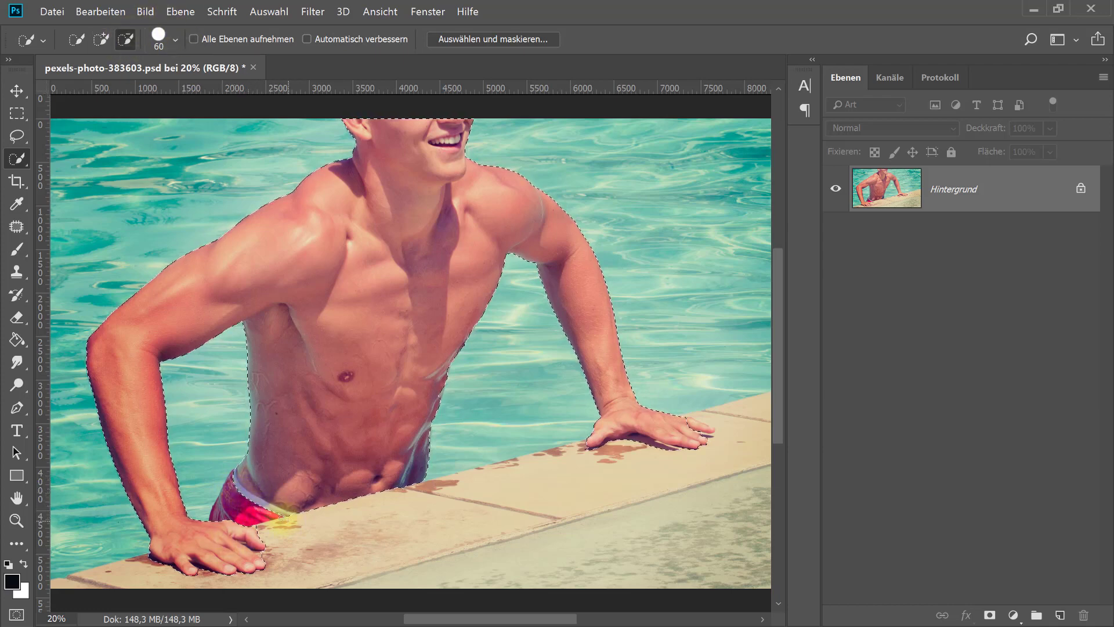
drag(283, 511, 243, 501)
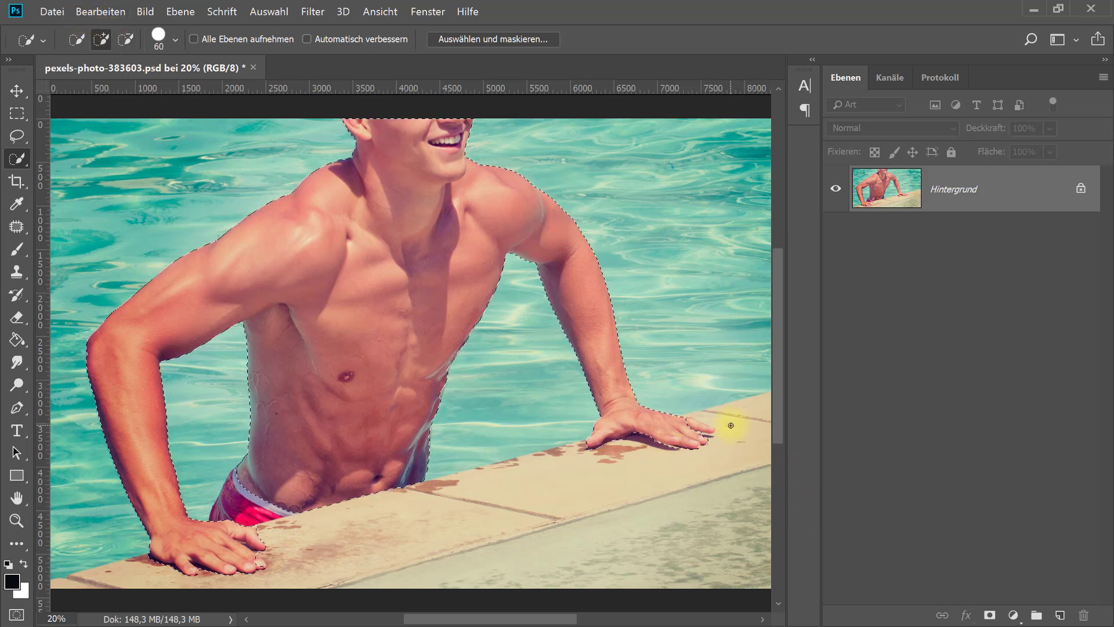
drag(733, 428, 695, 426)
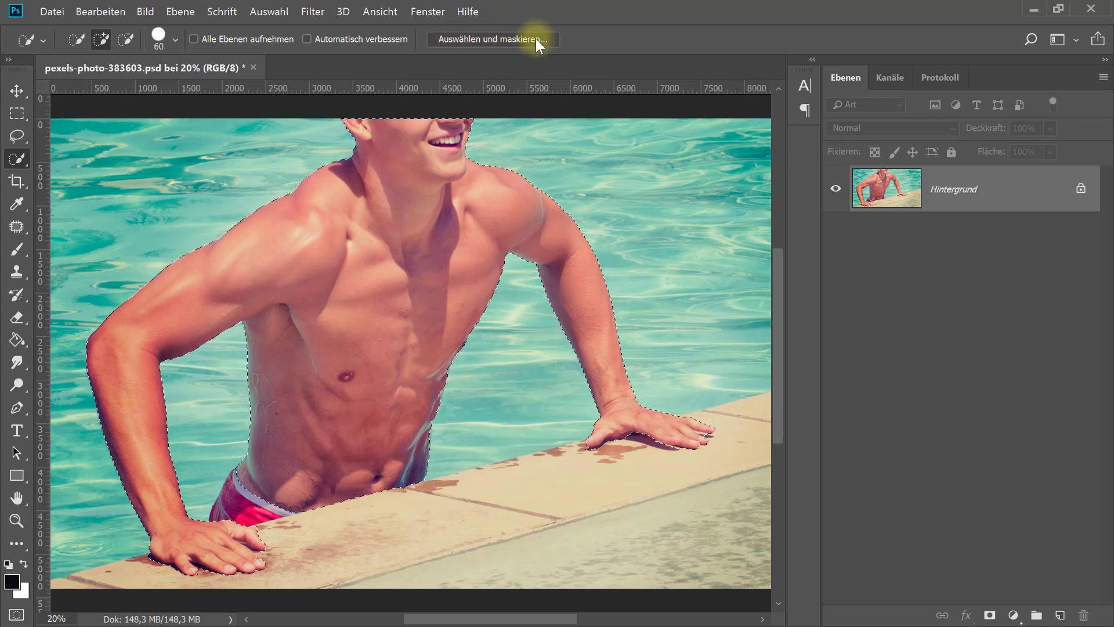
In Select and Mask, set Radius to 2 Px and Shift Edge to +11%, with the overlay at 55%
click(512, 38)
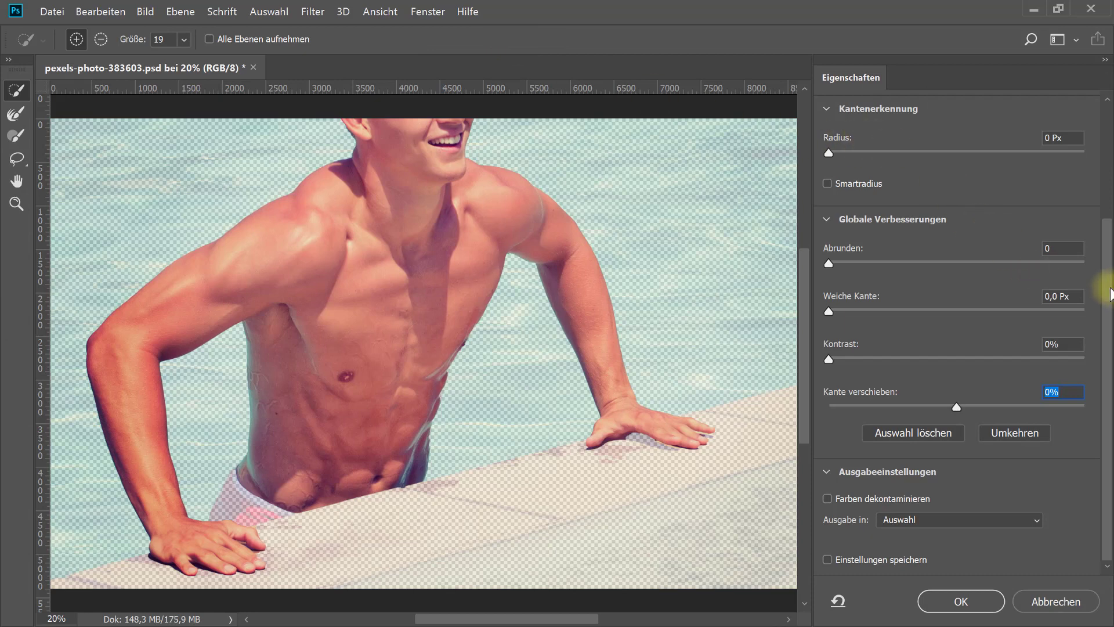
drag(1109, 293, 1107, 119)
click(844, 312)
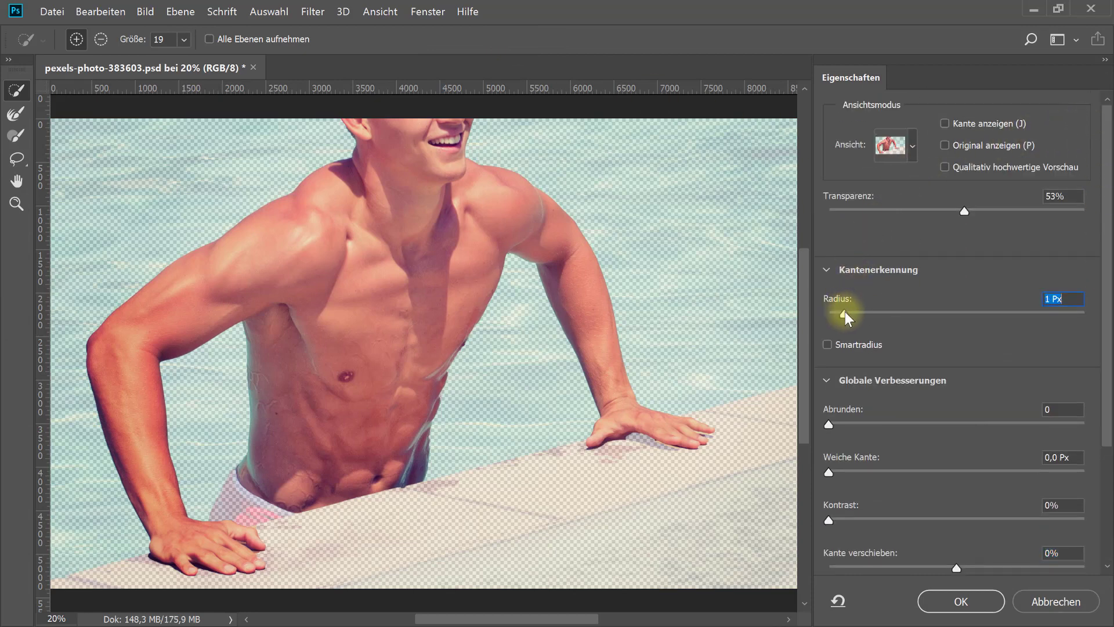
drag(845, 312, 853, 311)
drag(952, 569, 970, 569)
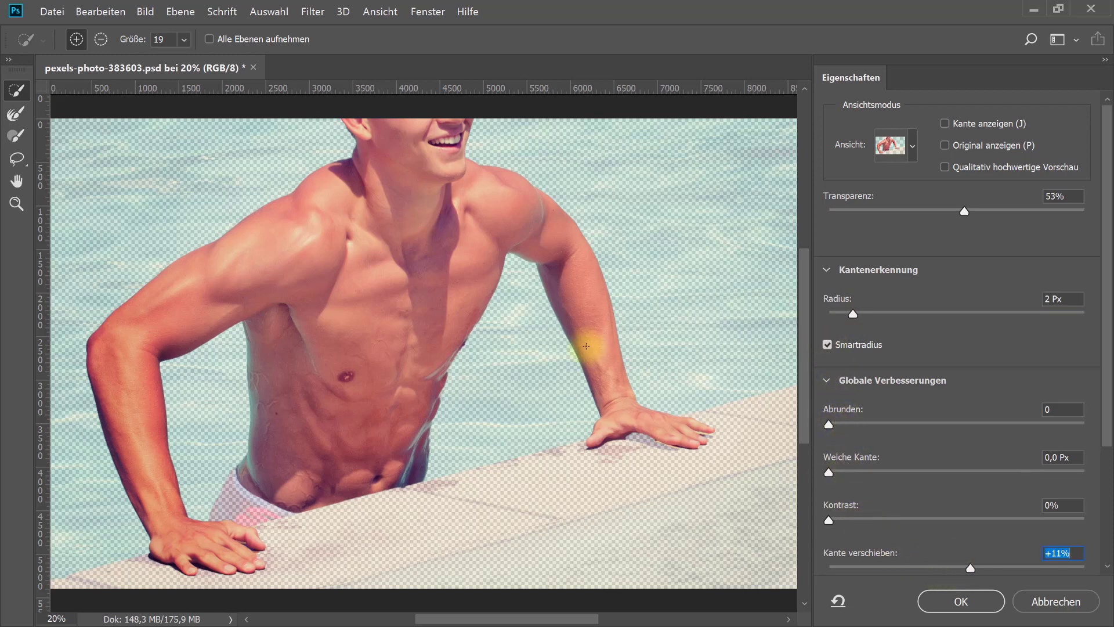
drag(987, 211, 1007, 210)
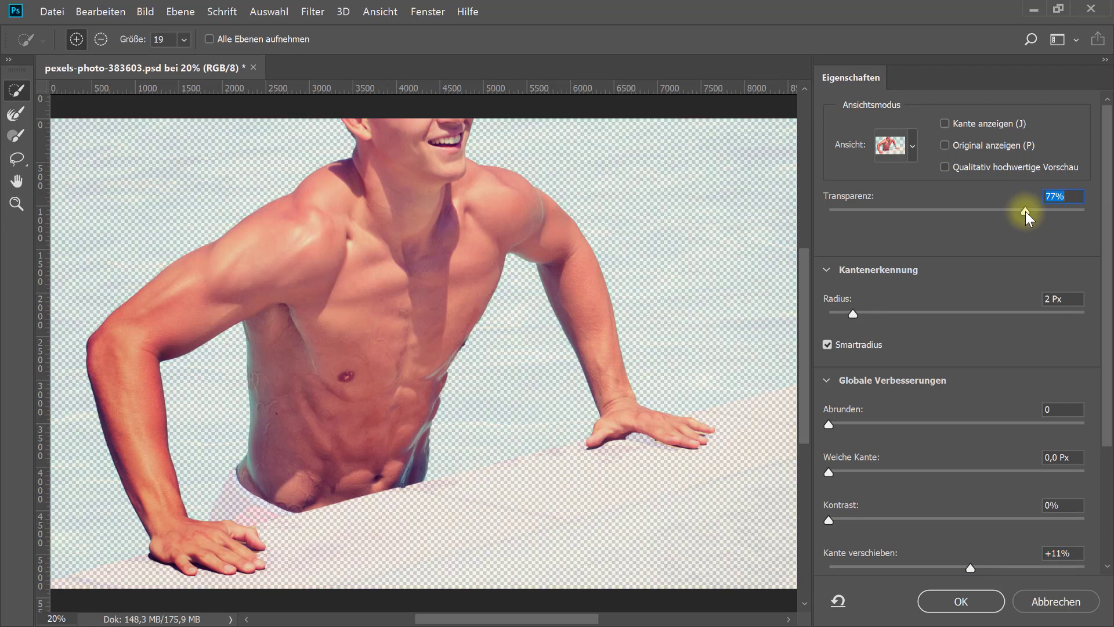
drag(1025, 212, 969, 211)
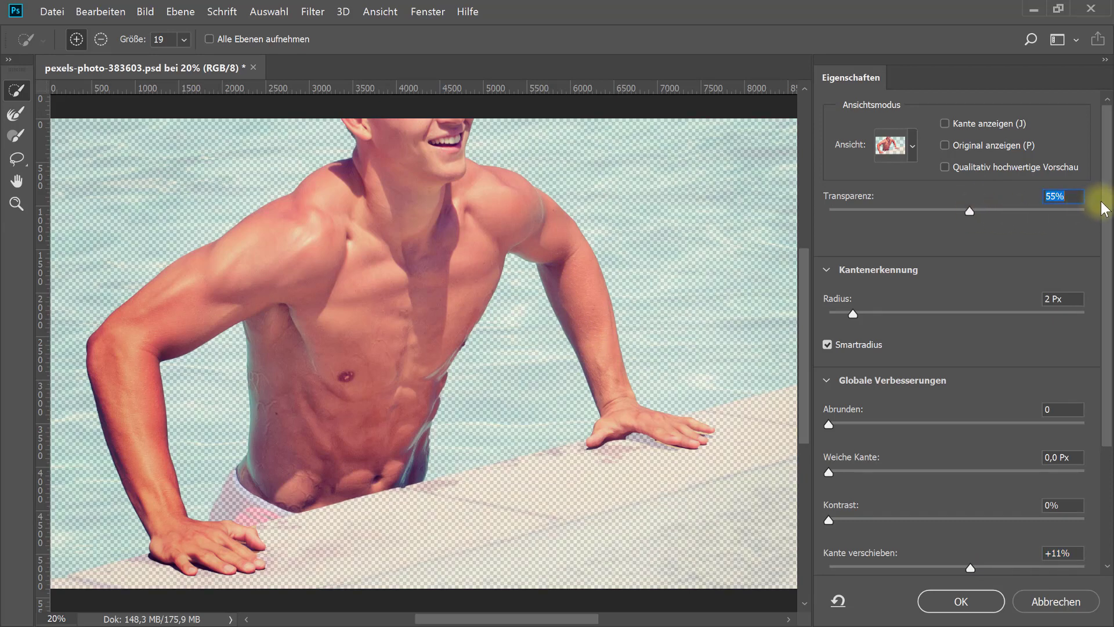
drag(1101, 210, 1101, 325)
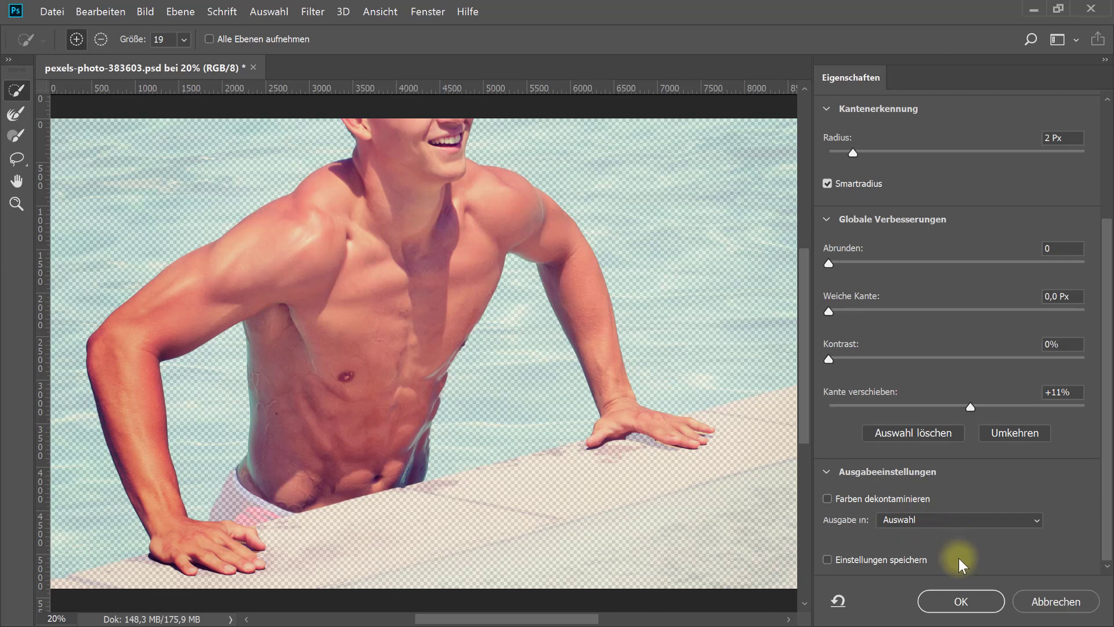
click(955, 600)
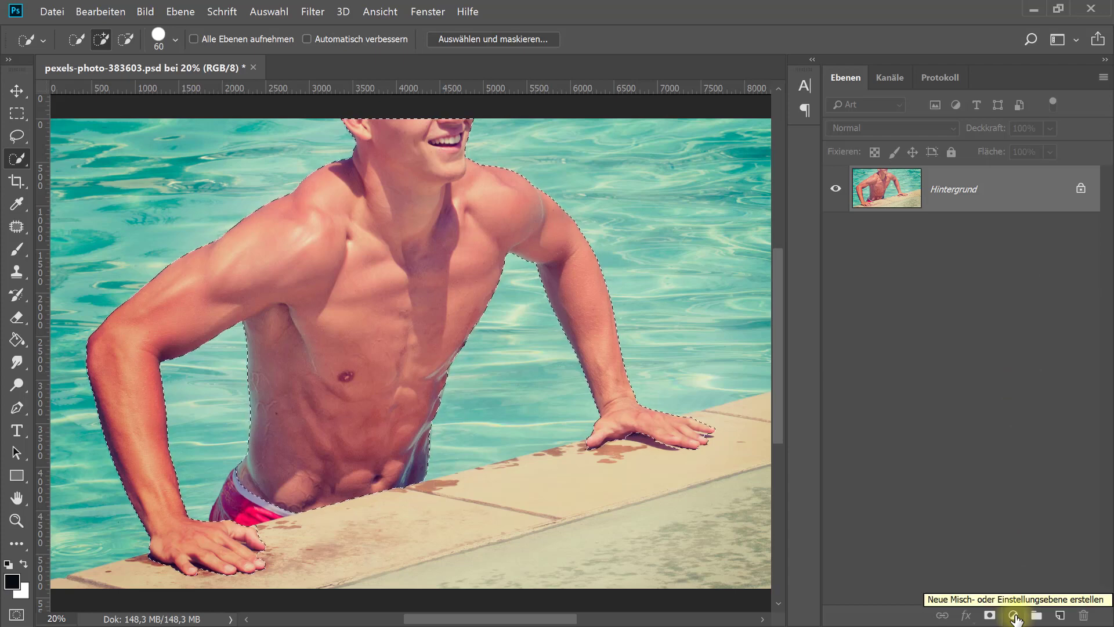
Add a Schwarzweiß (Black & White) adjustment layer masked to the body selection
click(1013, 615)
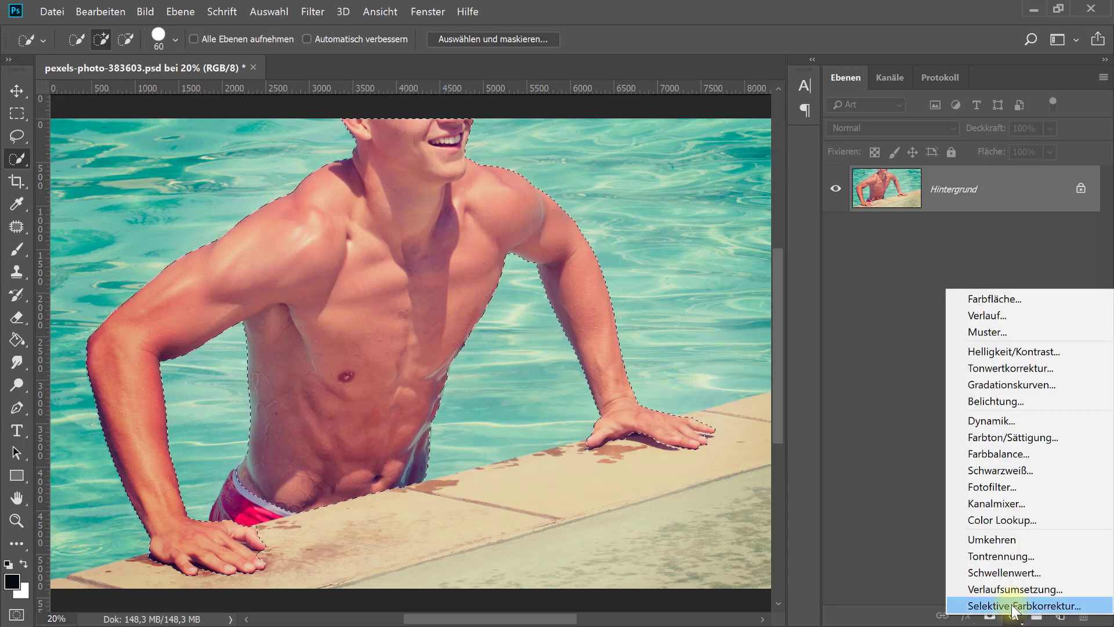
click(1014, 471)
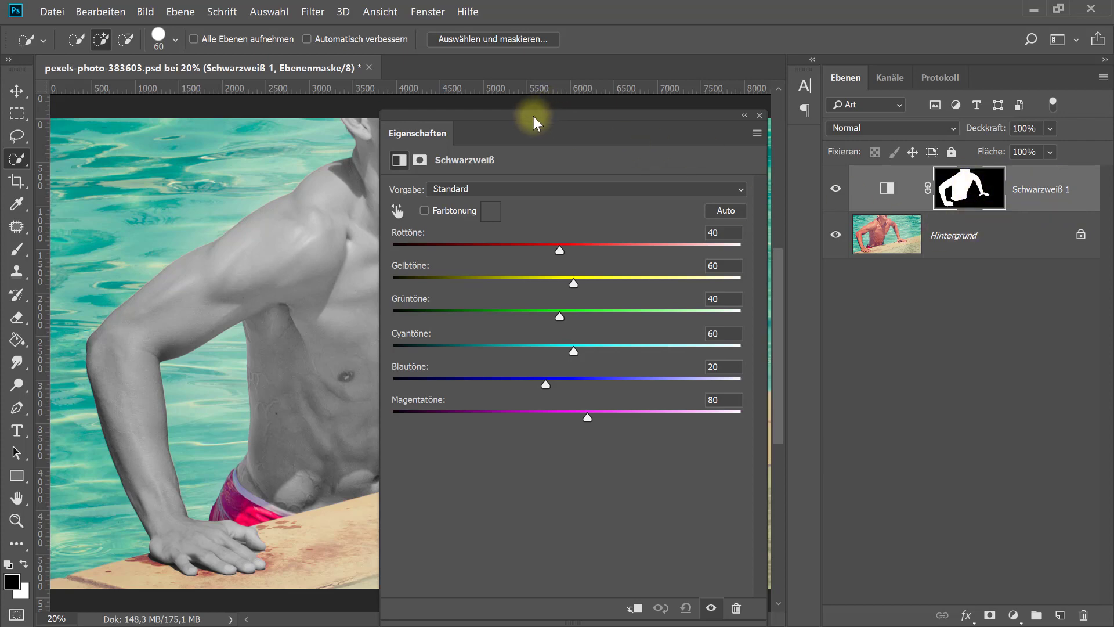
Set the black-and-white sliders to Reds 80, Yellows 141 and Greens 44
drag(534, 116, 776, 116)
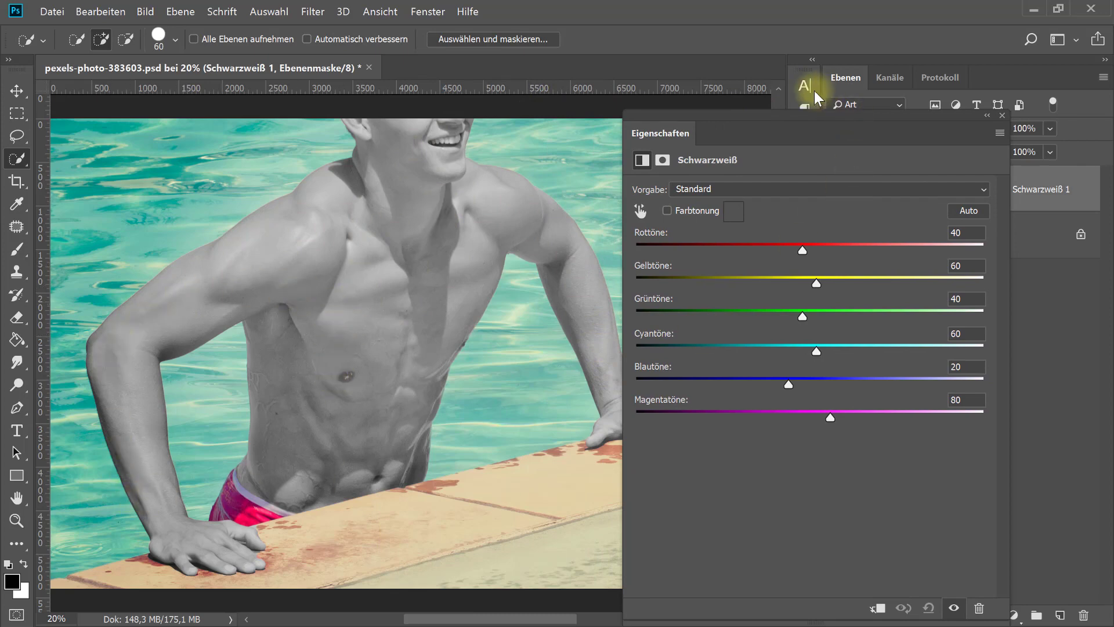
drag(793, 114, 737, 105)
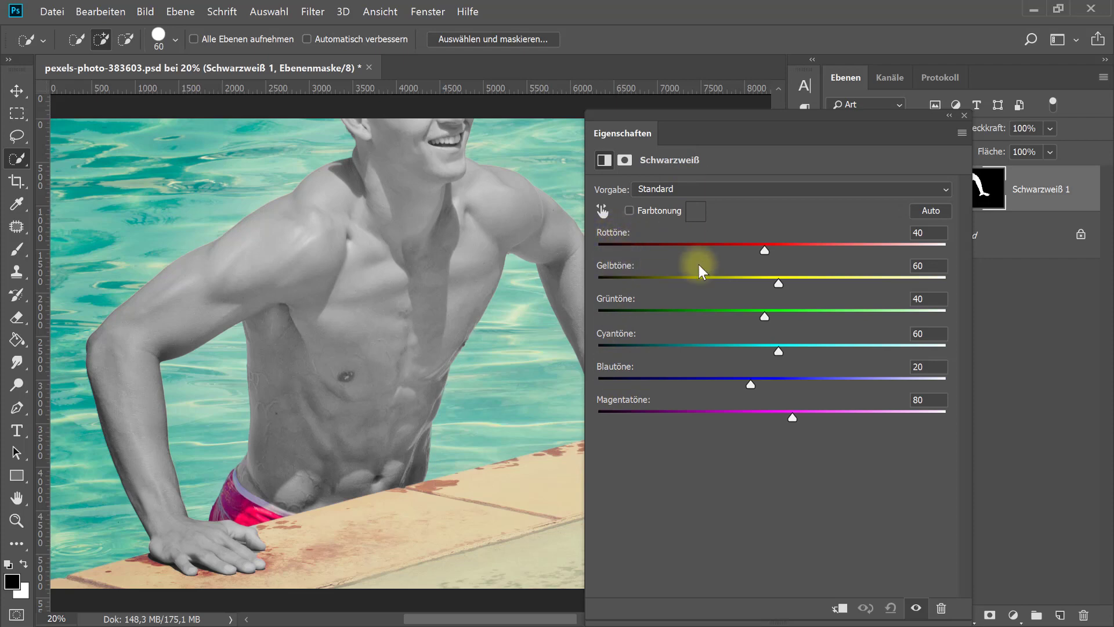
mouse_move(766, 316)
mouse_down()
mouse_move(825, 316)
mouse_move(689, 309)
mouse_up()
mouse_move(872, 310)
mouse_down()
mouse_move(758, 318)
mouse_move(817, 315)
mouse_move(771, 316)
mouse_up()
mouse_move(772, 250)
mouse_down()
mouse_move(817, 250)
mouse_move(702, 245)
mouse_move(811, 248)
mouse_move(751, 248)
mouse_move(793, 249)
mouse_move(782, 248)
mouse_move(824, 283)
mouse_move(851, 284)
mouse_move(835, 286)
mouse_up()
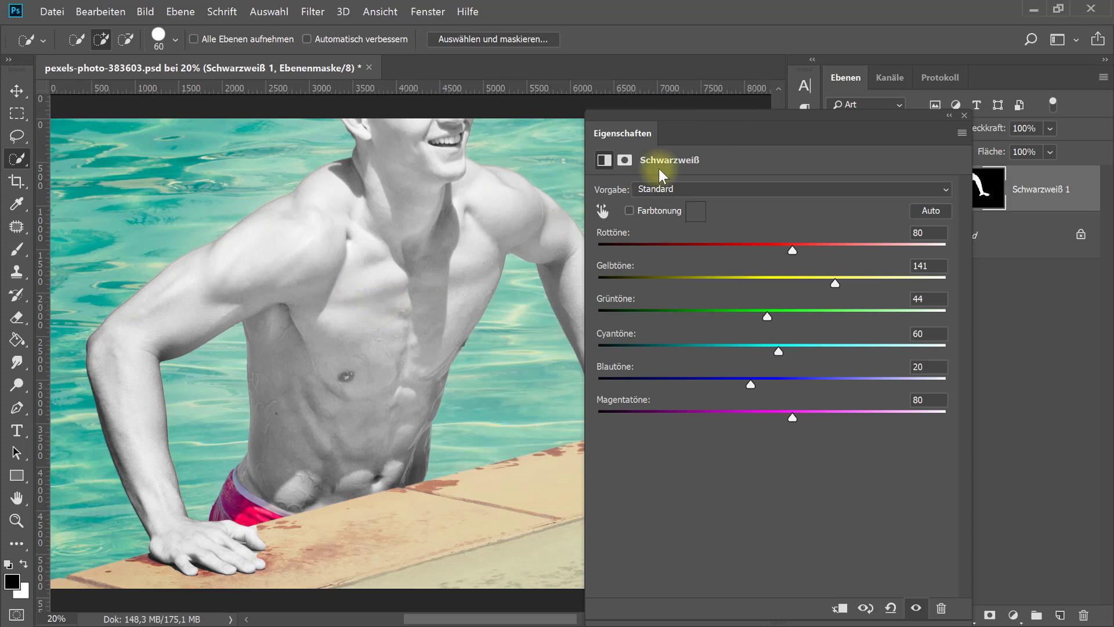
drag(725, 111, 564, 114)
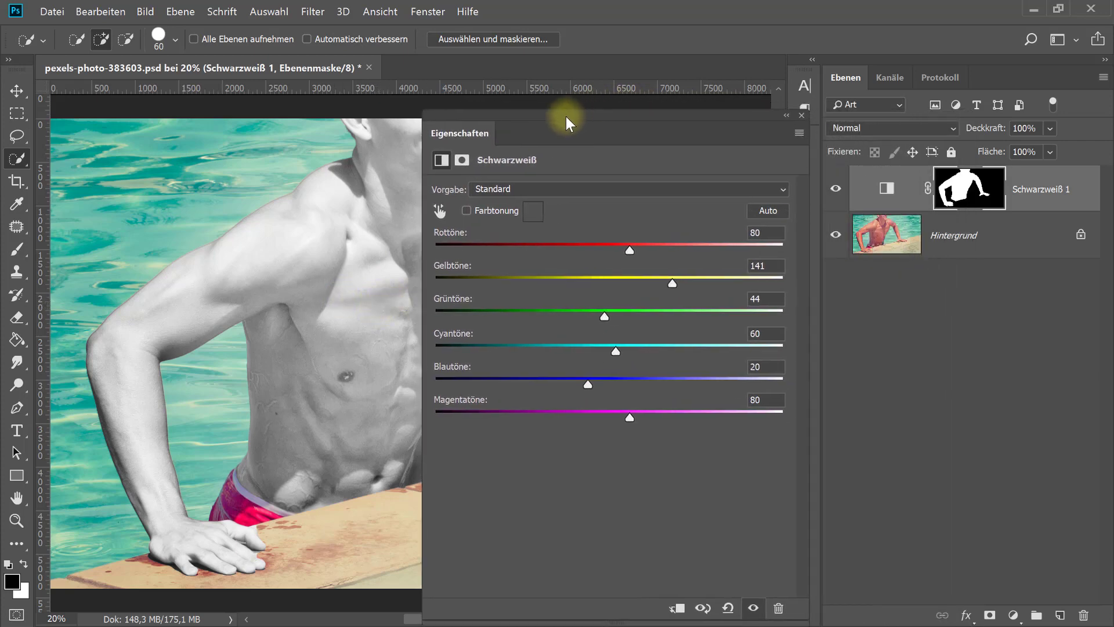
Try the Schwarzweiß 1 layer at 20% opacity, compare it on and off, then restore 100%
click(1026, 128)
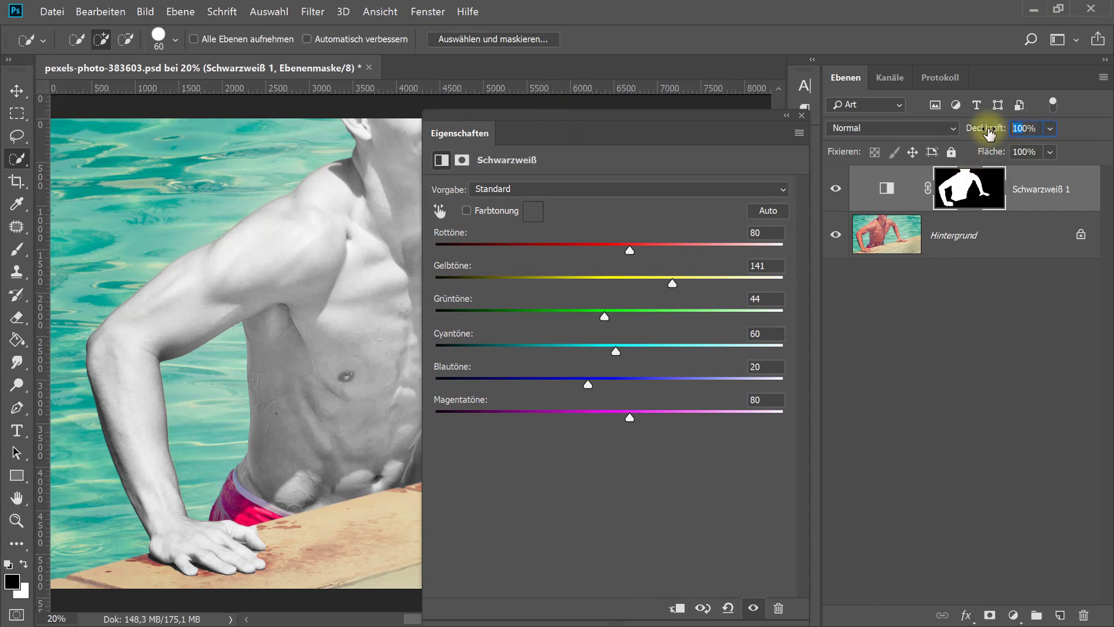
text(20)
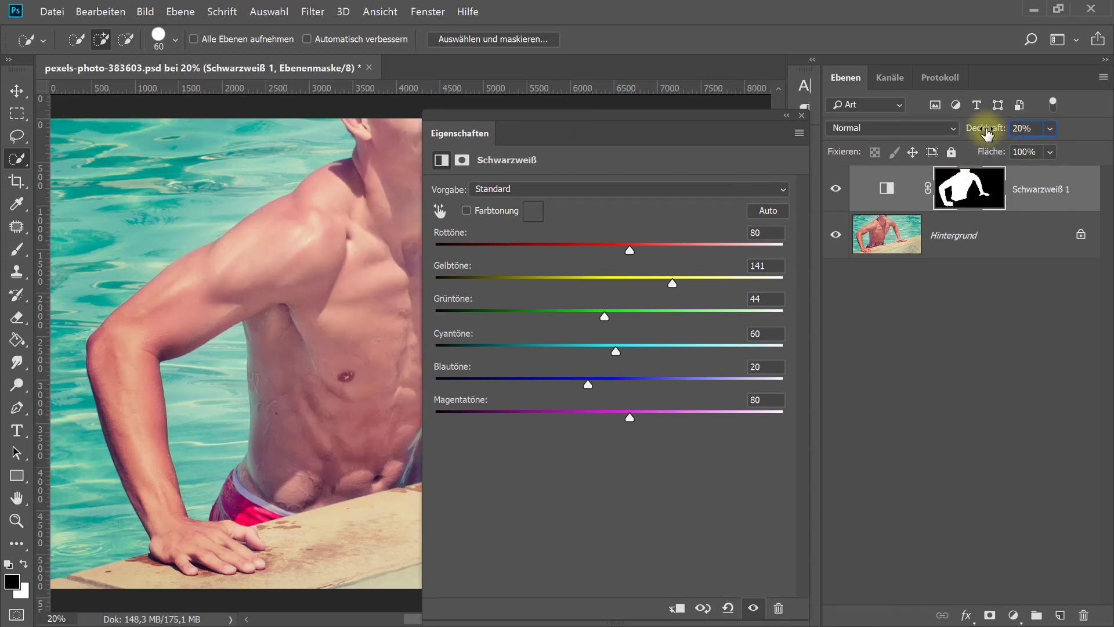
click(801, 115)
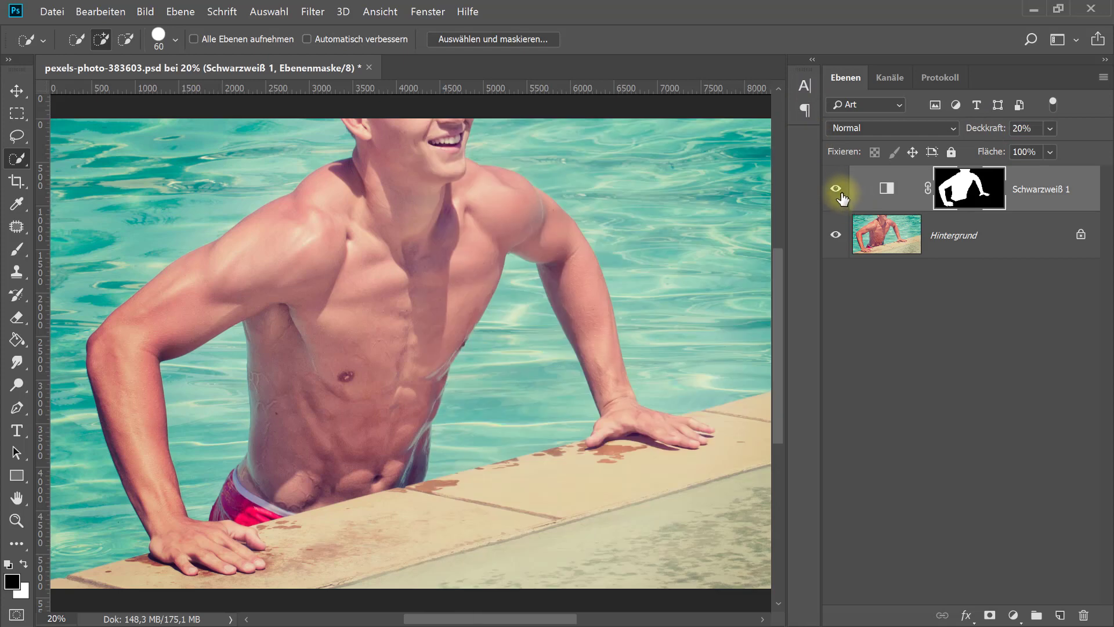
click(840, 192)
click(840, 192)
click(840, 196)
click(840, 196)
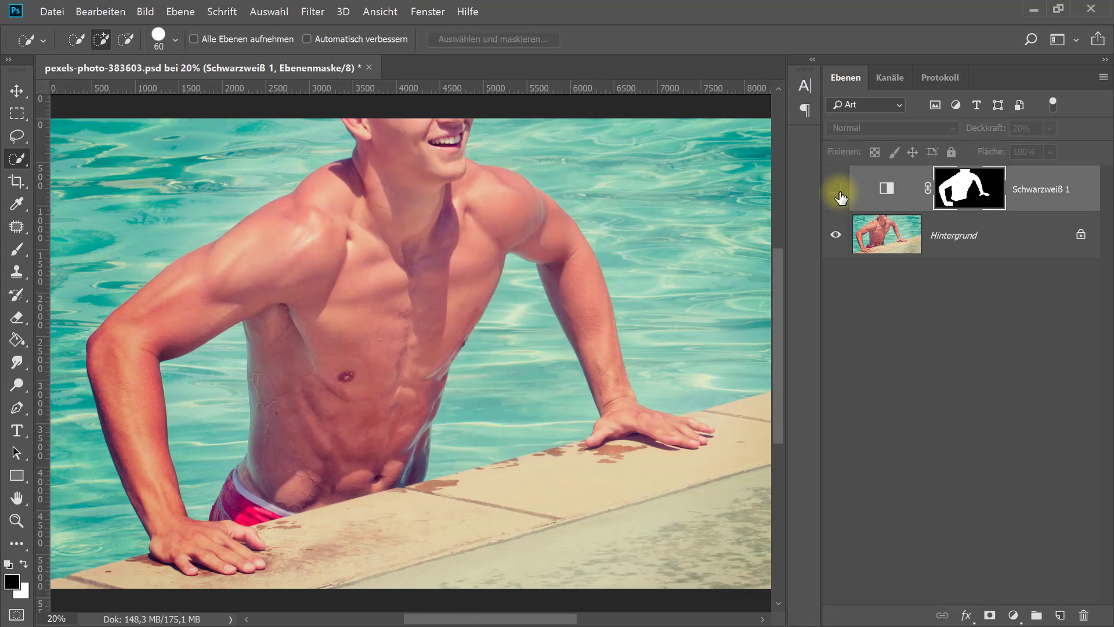
click(840, 192)
click(1021, 128)
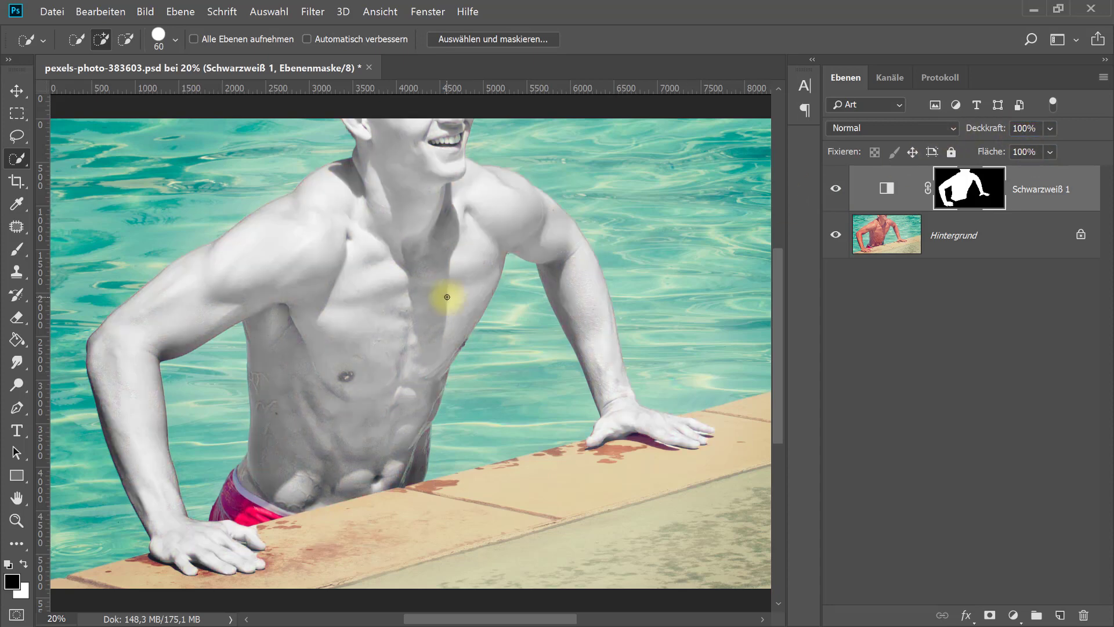
Set the Schwarzweiß 1 layer's blend mode to Multiplizieren and compare the result
click(855, 125)
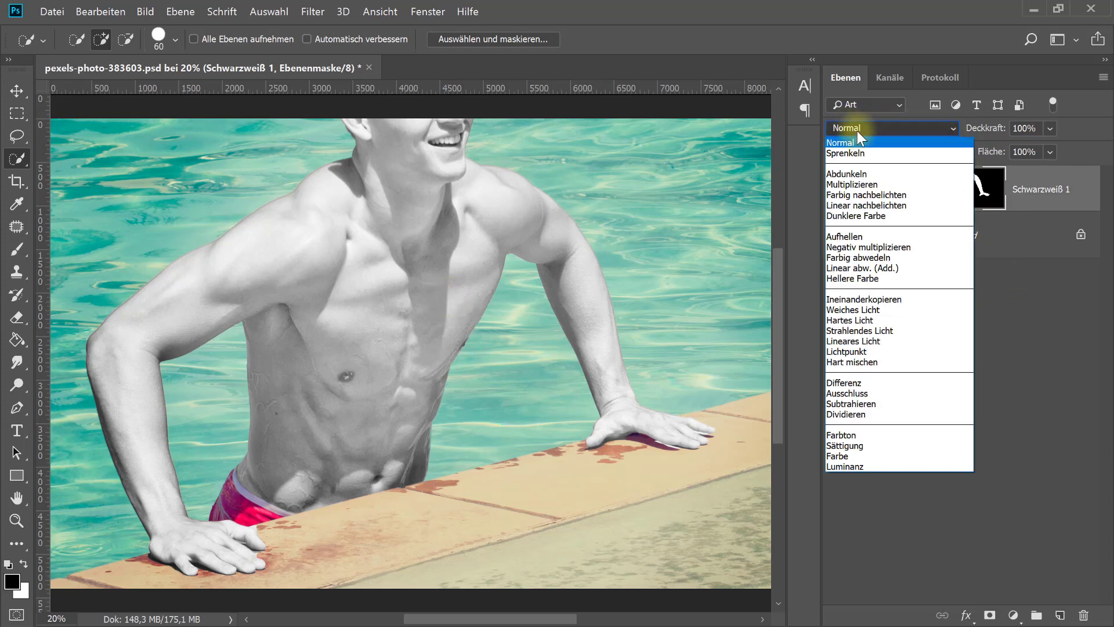
click(852, 183)
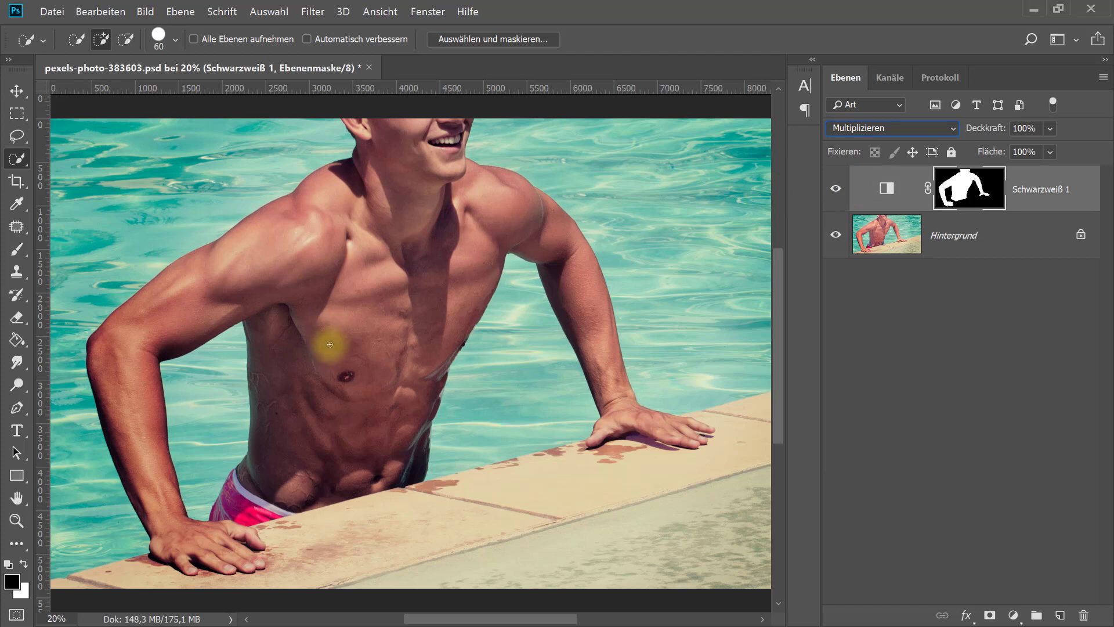
click(835, 189)
click(835, 189)
Adjust the black-and-white Reds to 89 and Yellows to 173 to warm the skin
double_click(888, 191)
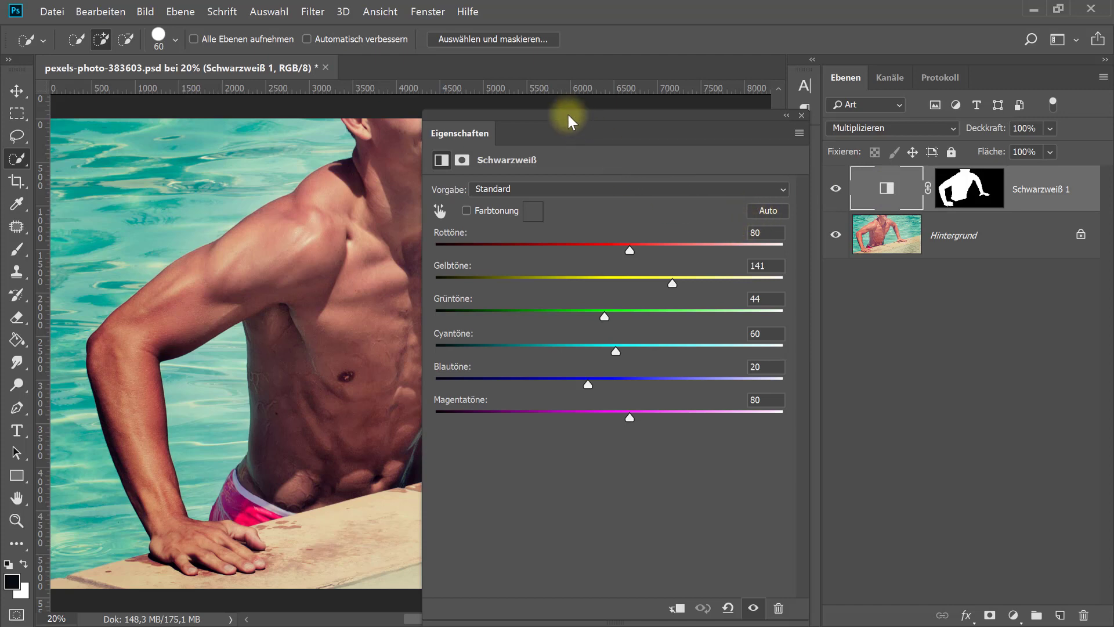
drag(568, 115, 701, 126)
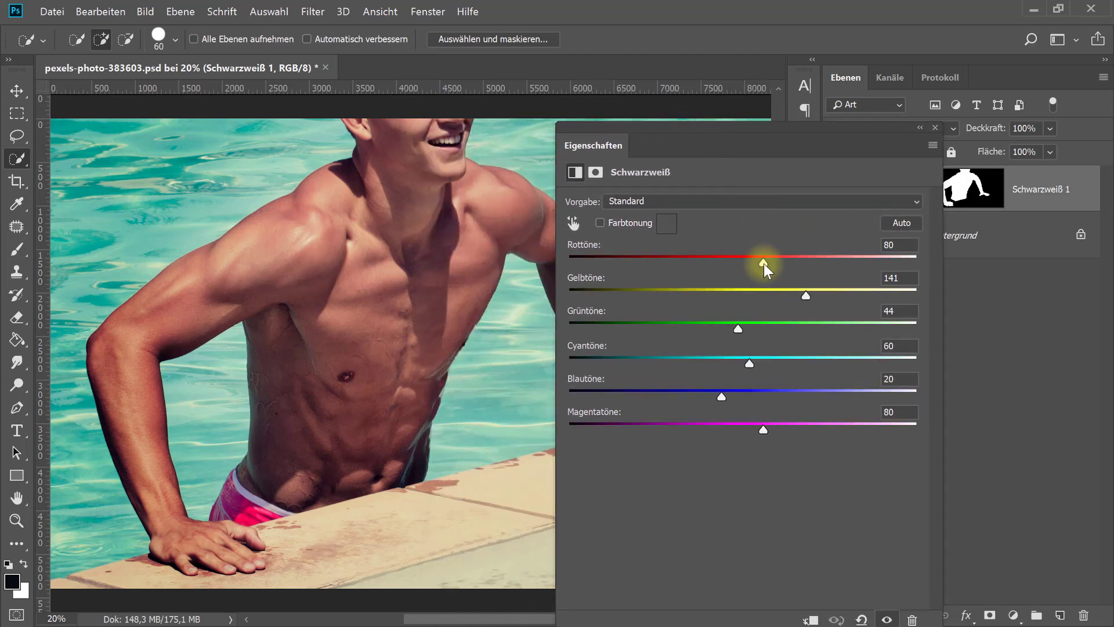
mouse_move(764, 263)
mouse_down()
mouse_move(639, 262)
mouse_move(679, 269)
mouse_up()
mouse_move(810, 303)
mouse_down()
mouse_move(840, 300)
mouse_move(778, 303)
mouse_move(866, 299)
mouse_move(688, 301)
mouse_move(872, 305)
mouse_move(837, 304)
mouse_up()
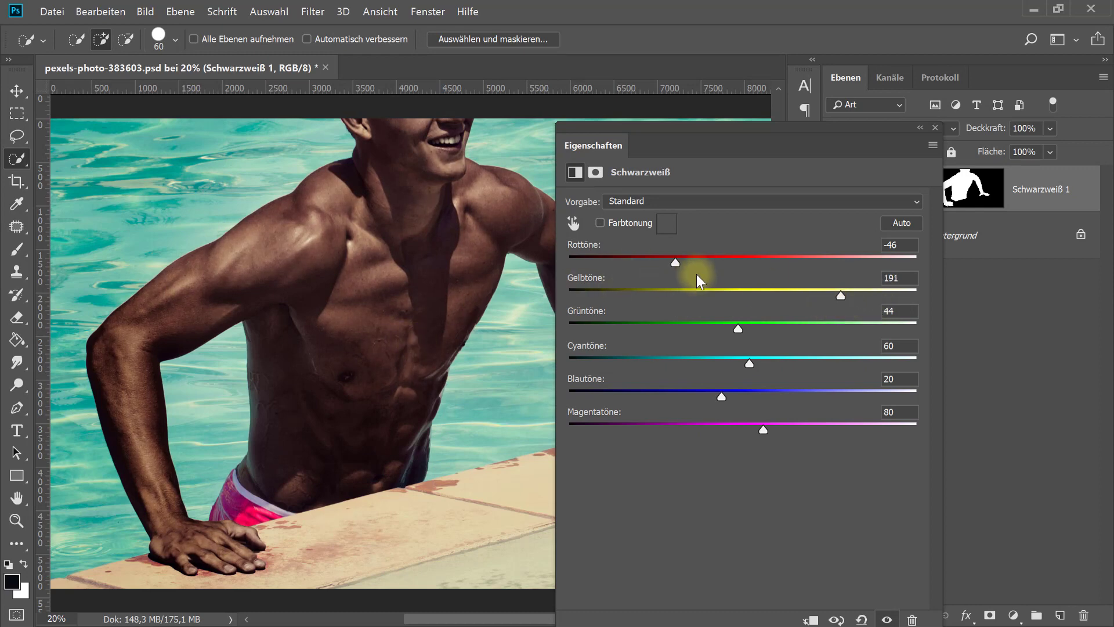
drag(678, 263, 769, 265)
drag(840, 295, 828, 297)
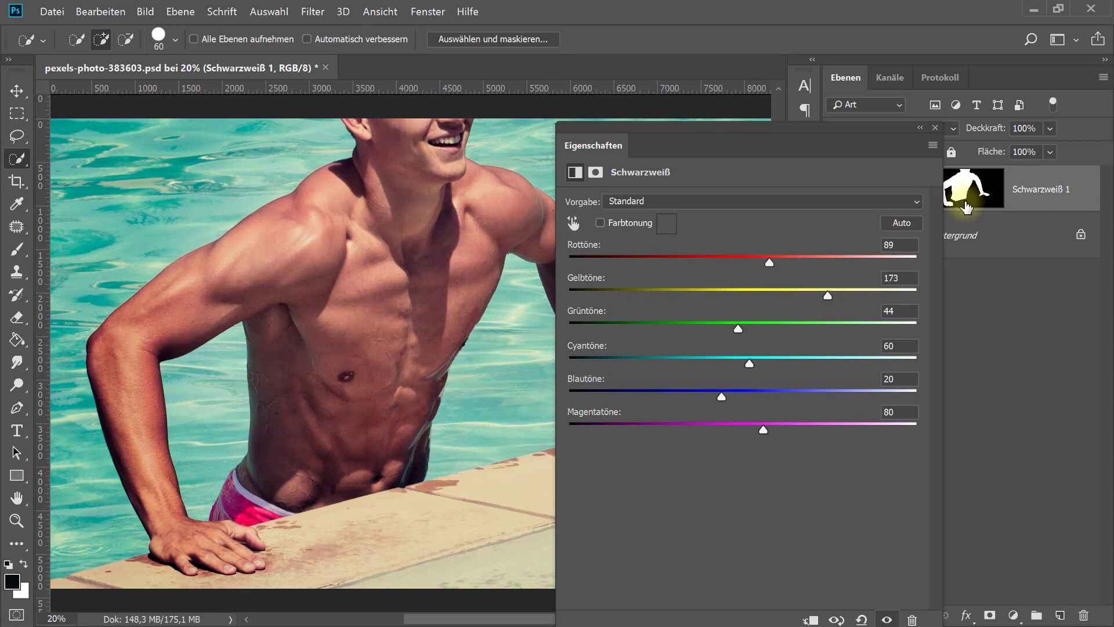
Lower the Multiply layer's opacity to 50%, compare it on and off, and target its layer mask
click(934, 127)
click(836, 189)
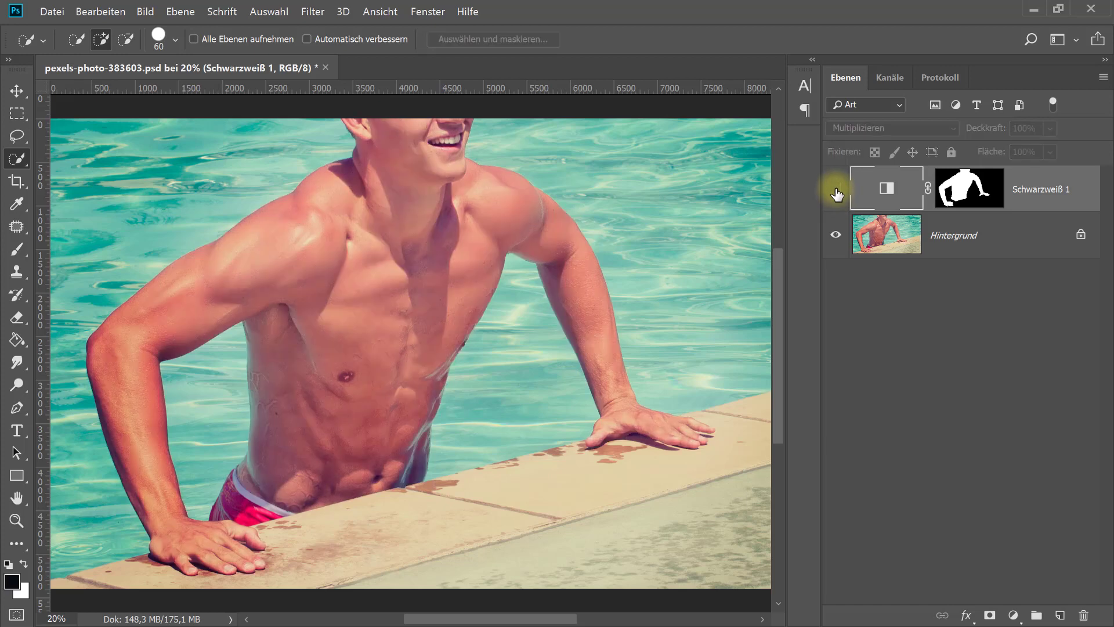
click(835, 190)
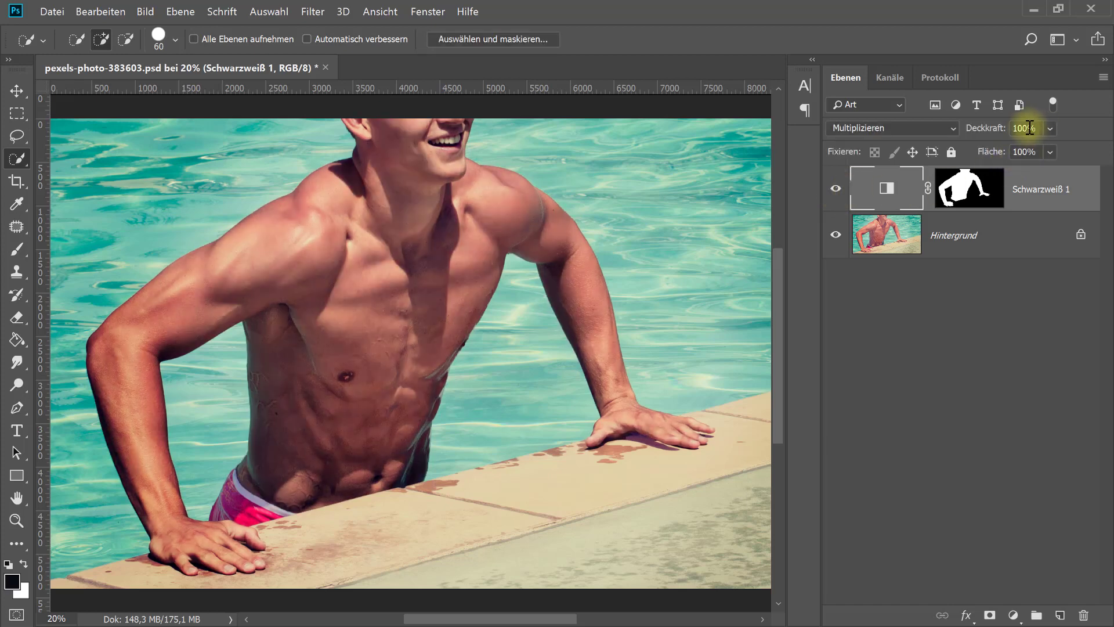
text(50)
key(Return)
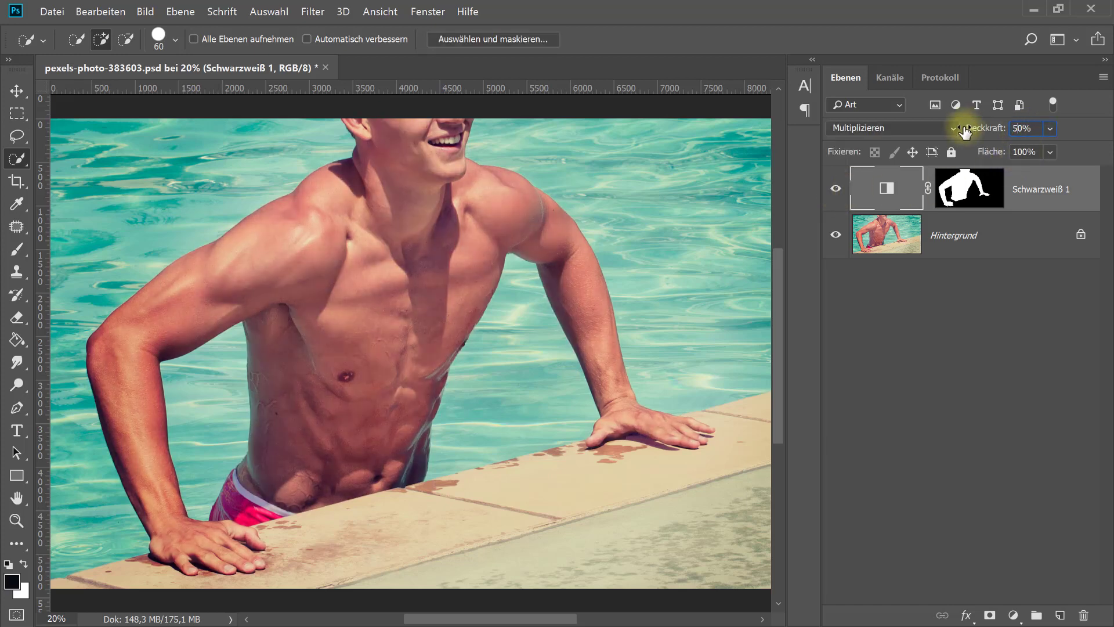
click(835, 189)
click(836, 189)
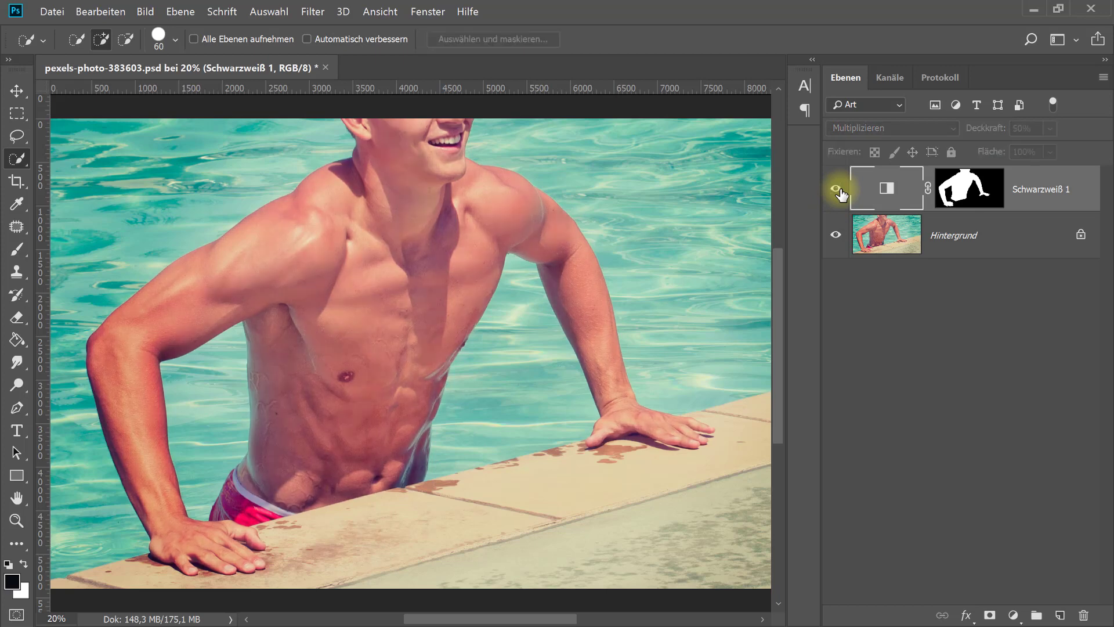
click(839, 189)
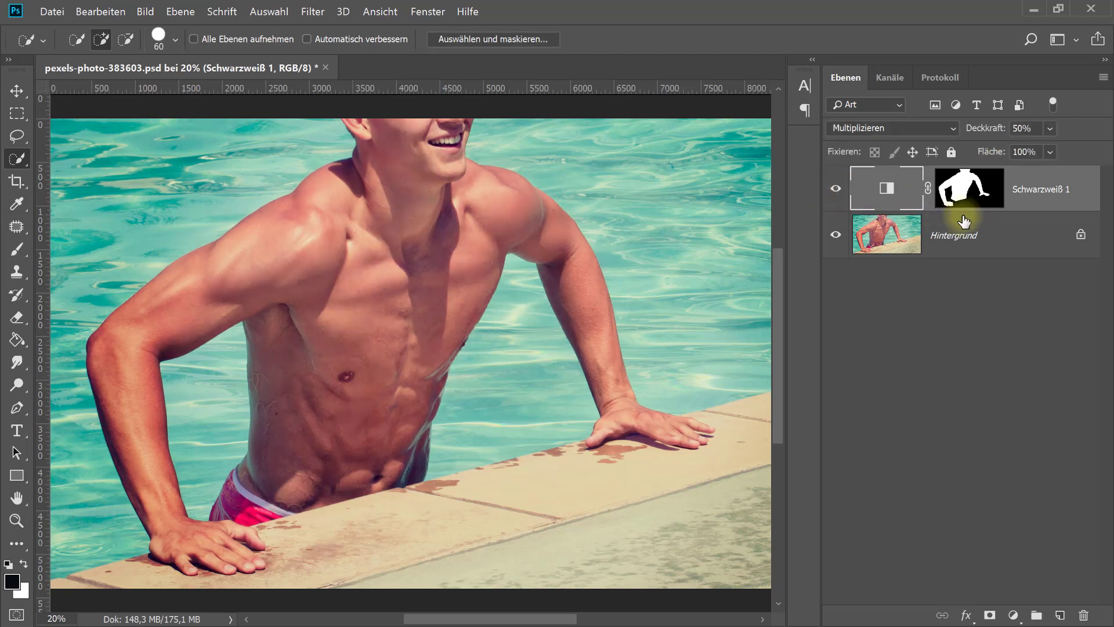
click(966, 196)
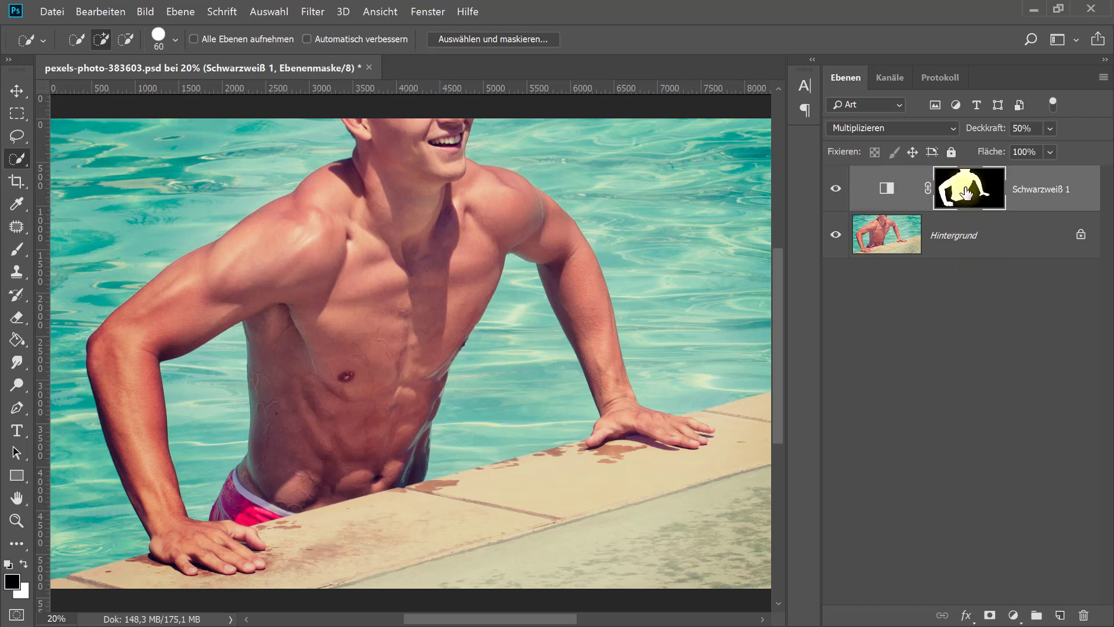
Paint the Schwarzweiß 1 mask with the Brush over the swim trunks and mouth to remove the tint
click(17, 249)
click(51, 248)
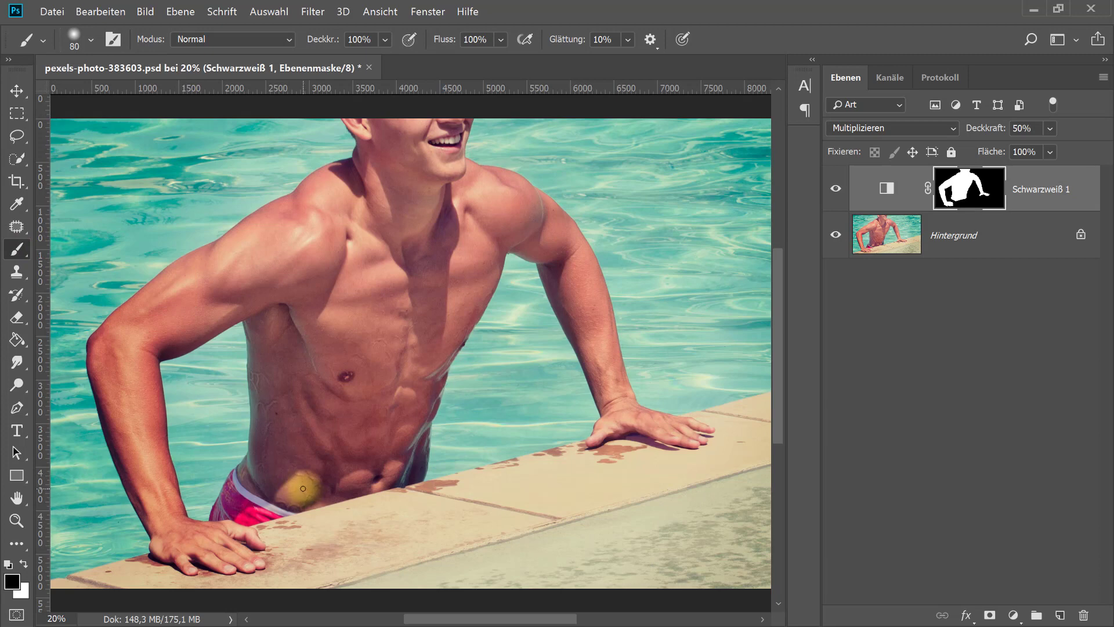
drag(256, 509, 522, 476)
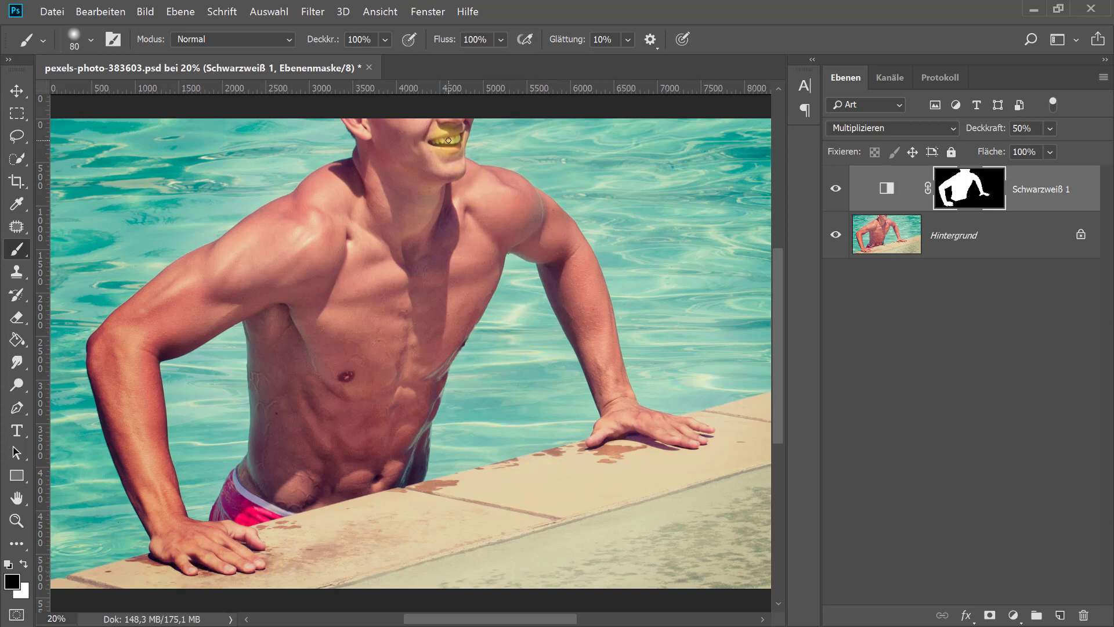
click(835, 188)
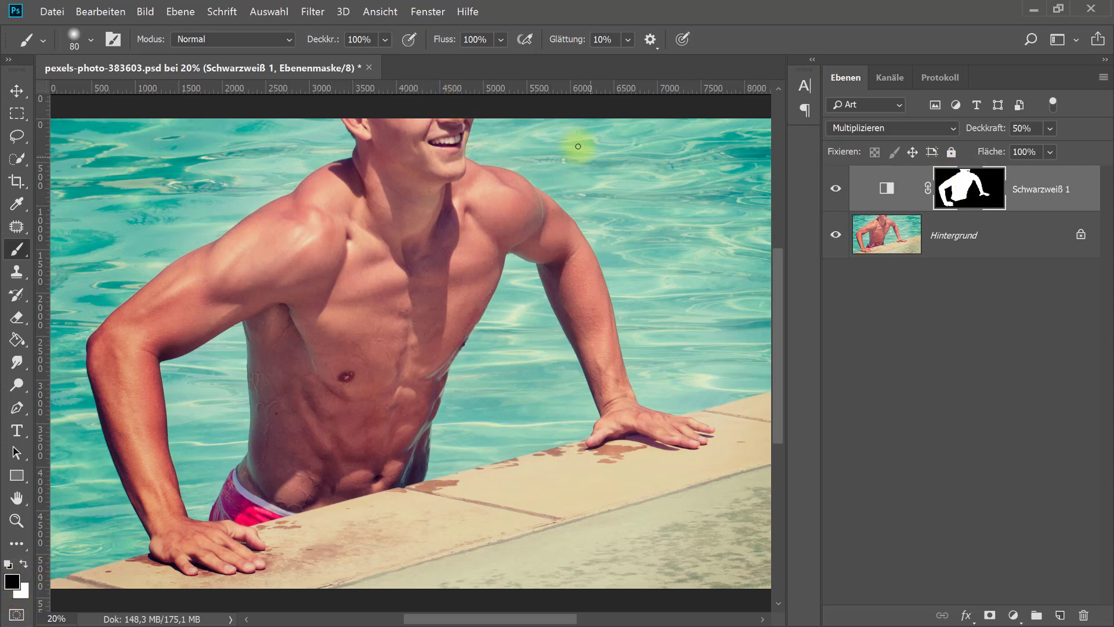
drag(454, 140, 458, 140)
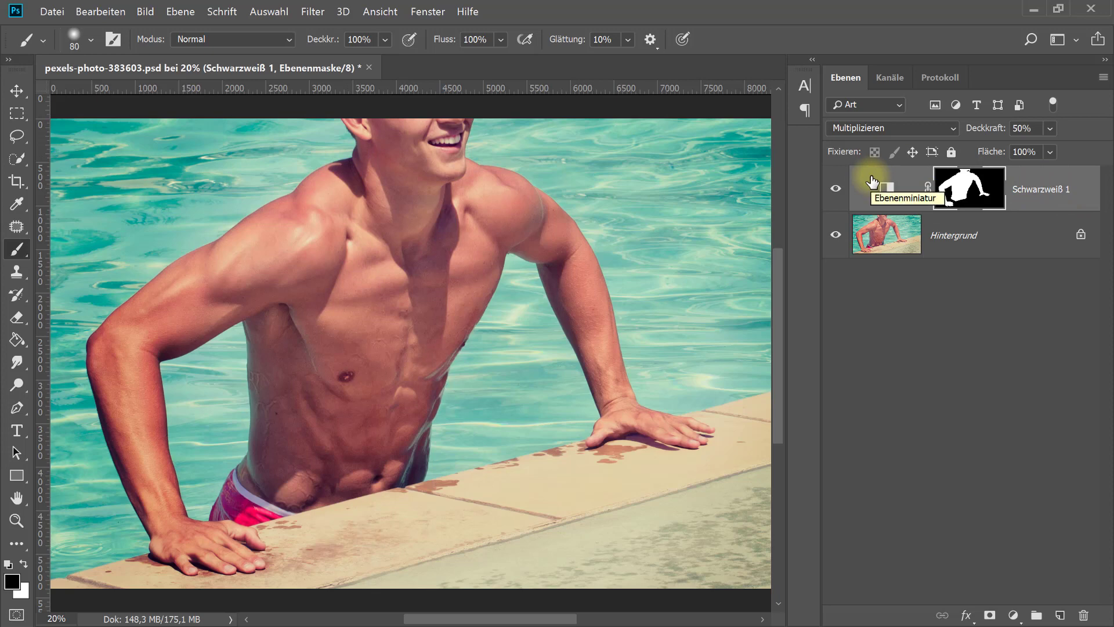
click(836, 189)
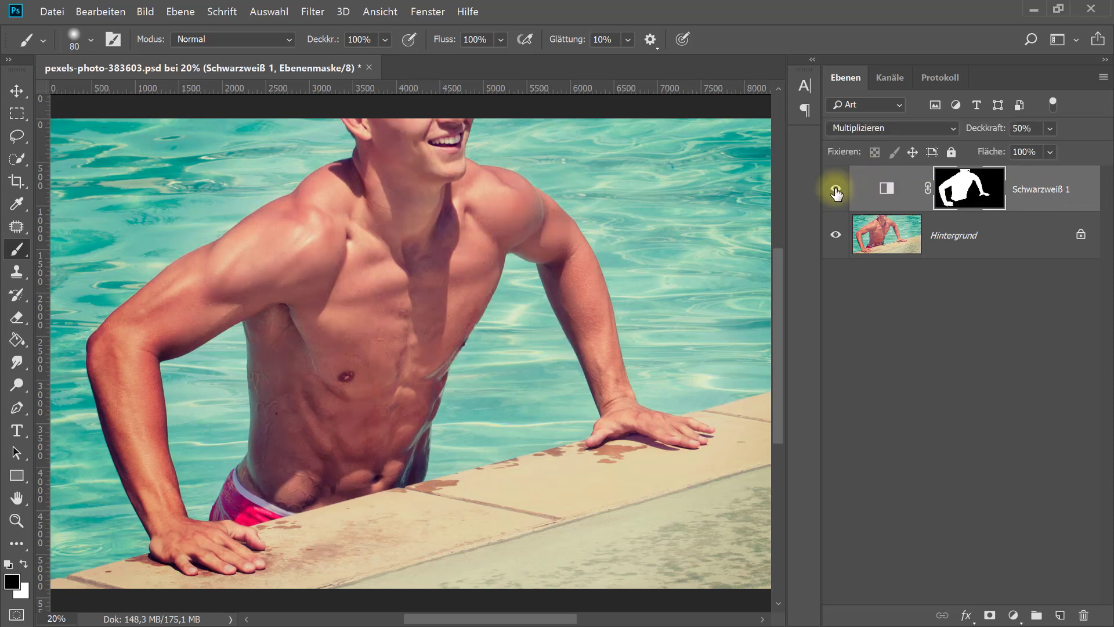
click(835, 189)
click(836, 189)
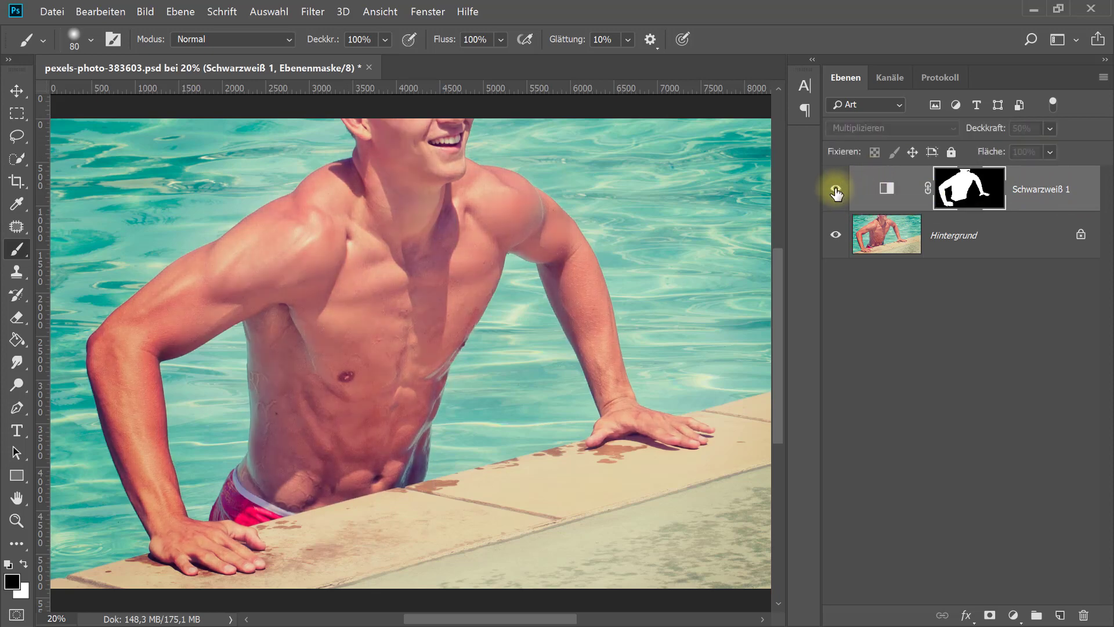
click(836, 188)
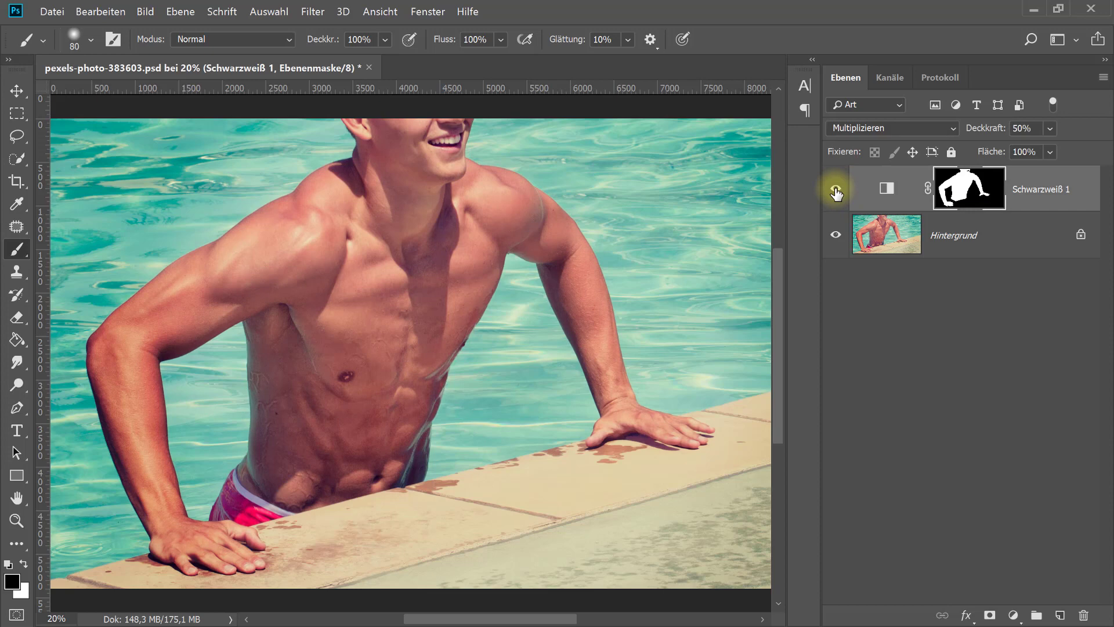